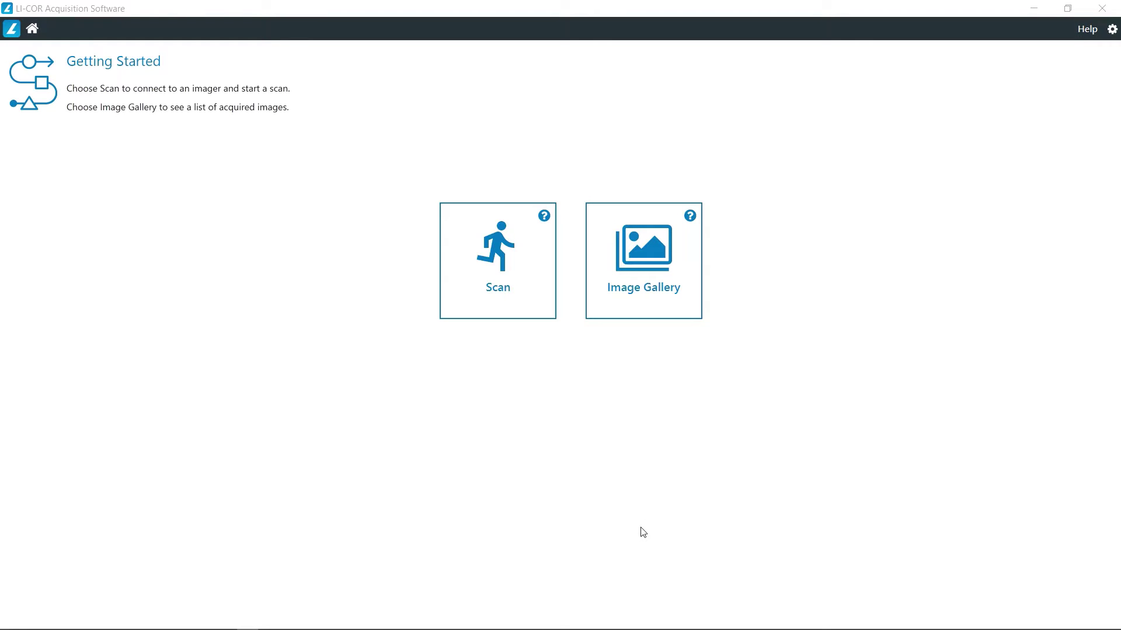
Step: Select the Odyssey M imager LICOR-ODM-0115 to scan with
left_click(517, 291)
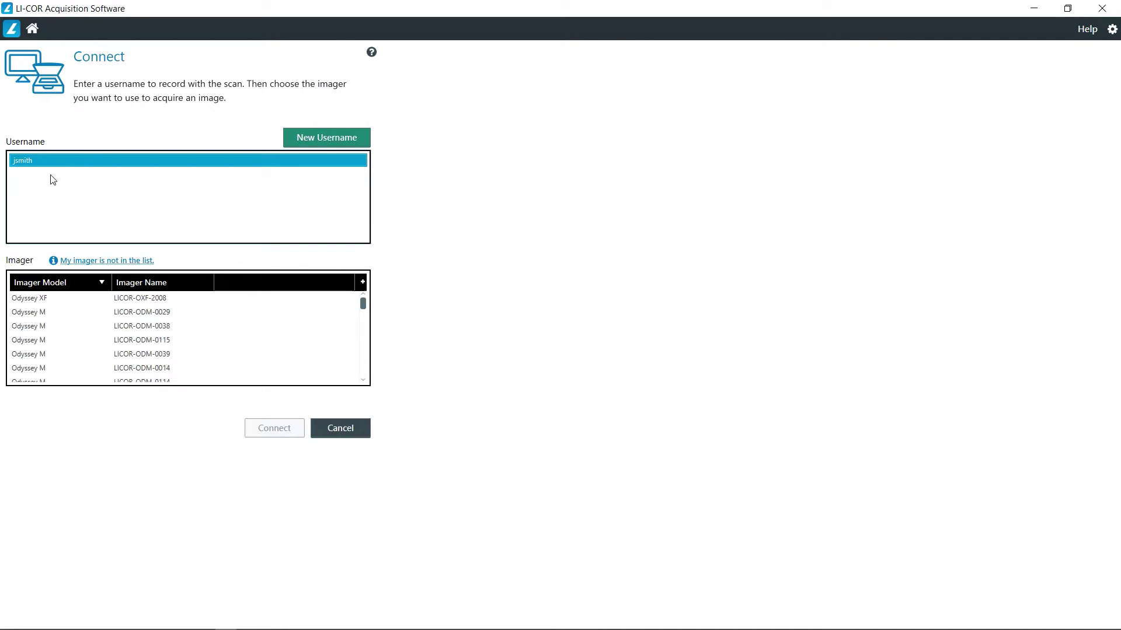
left_click(107, 345)
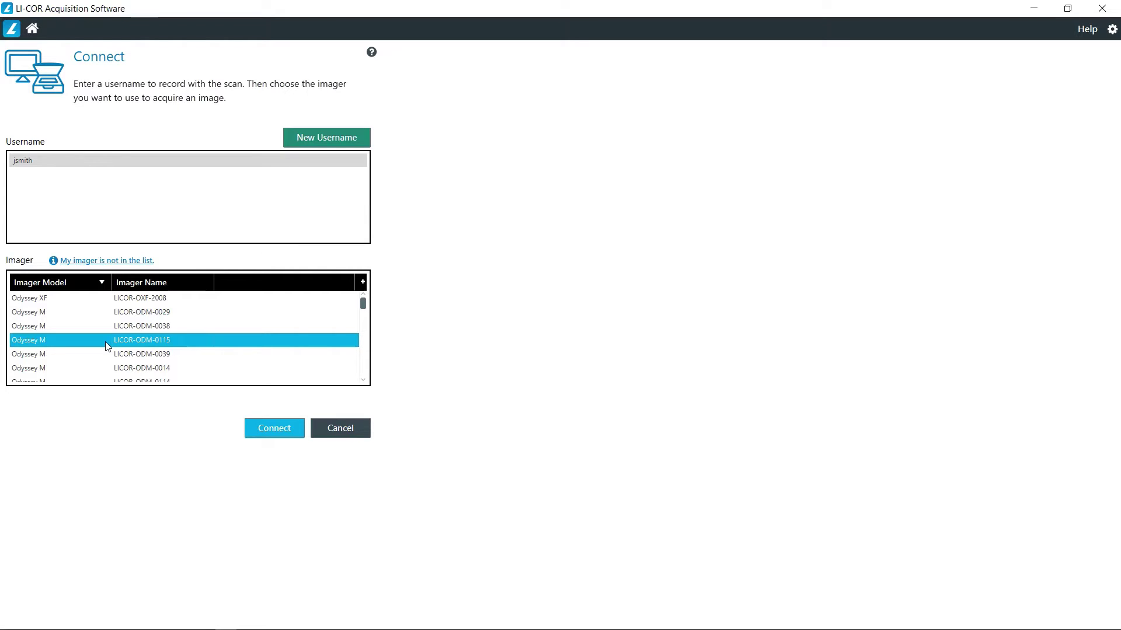
Step: Connect to the imager, choose the Gel assay, and draw a 10 × 6 cm area at the origin
left_click(275, 429)
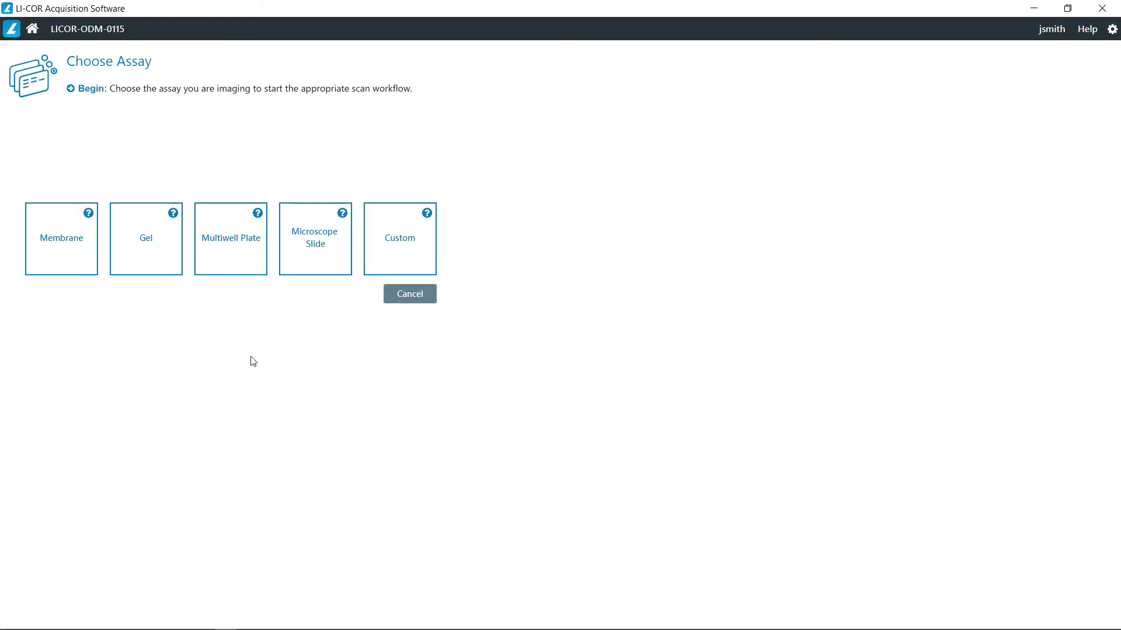
left_click(155, 254)
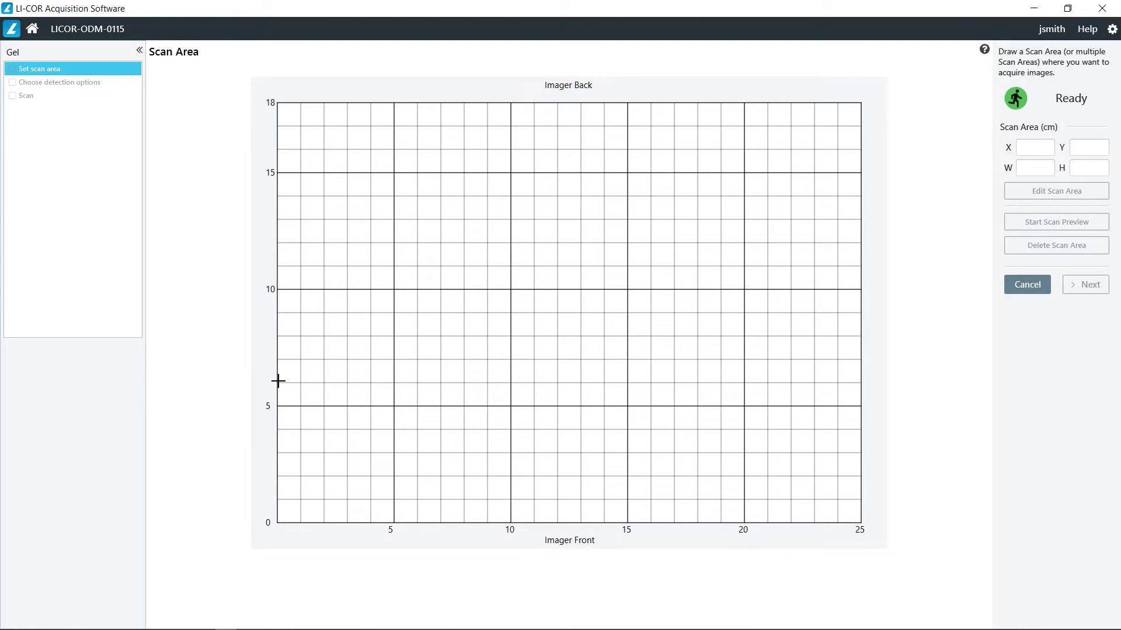
left_click_drag(278, 382, 511, 525)
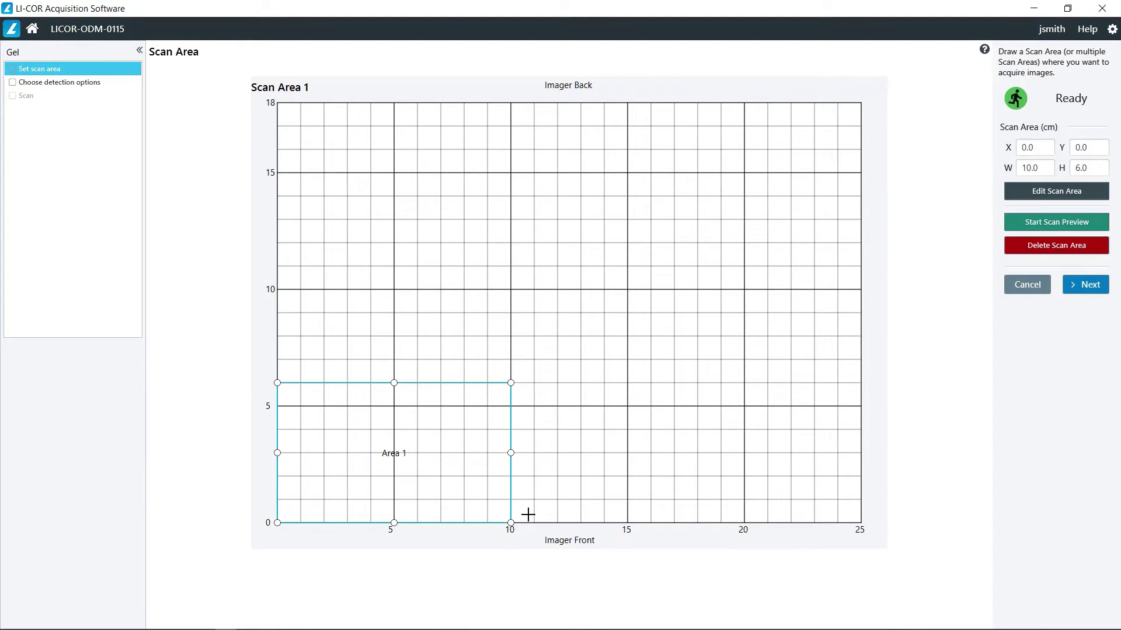
Step: Resize Scan Area 1 to 1 × 1 cm and move it to about X 2.1, Y 1.0 cm
left_click(1031, 192)
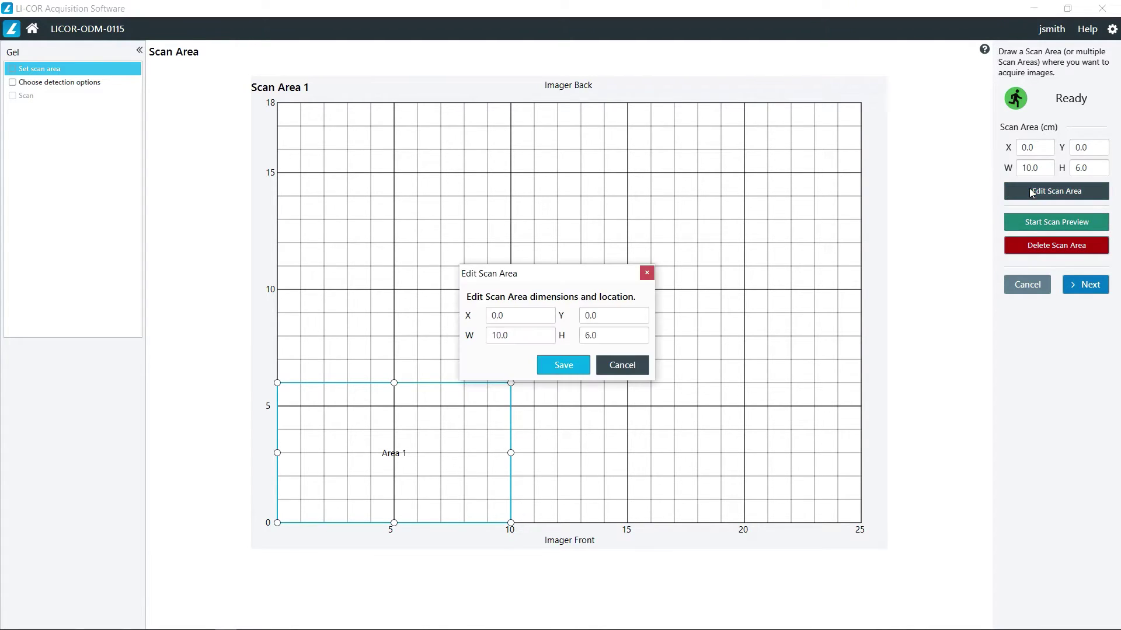
left_click(513, 319)
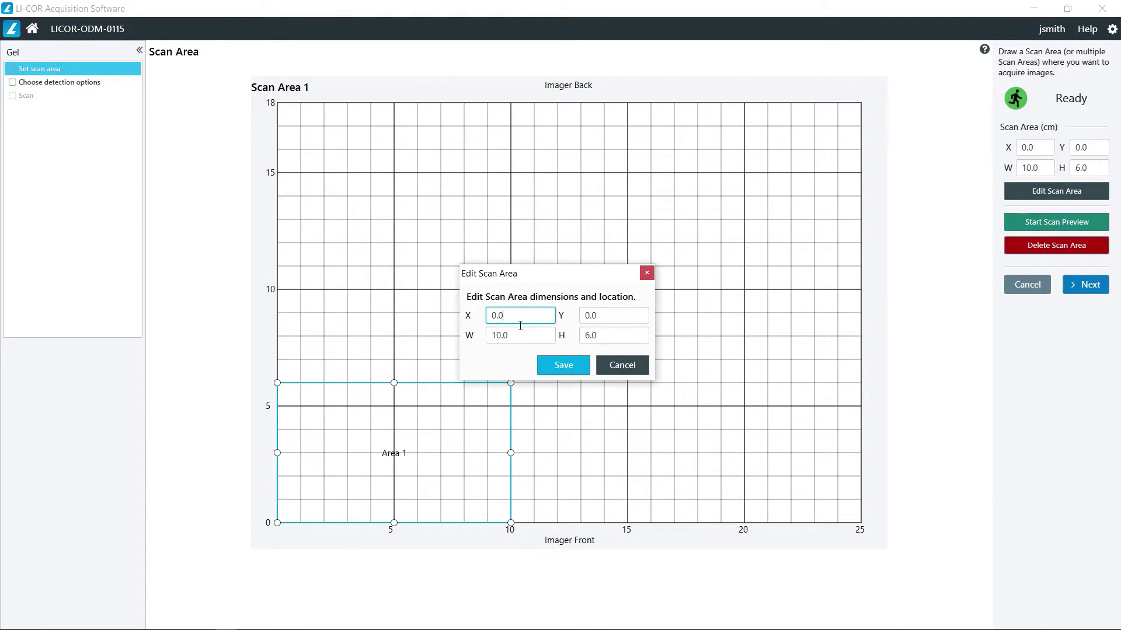
left_click(519, 335)
key("ctrl+a")
type("1")
key("Tab")
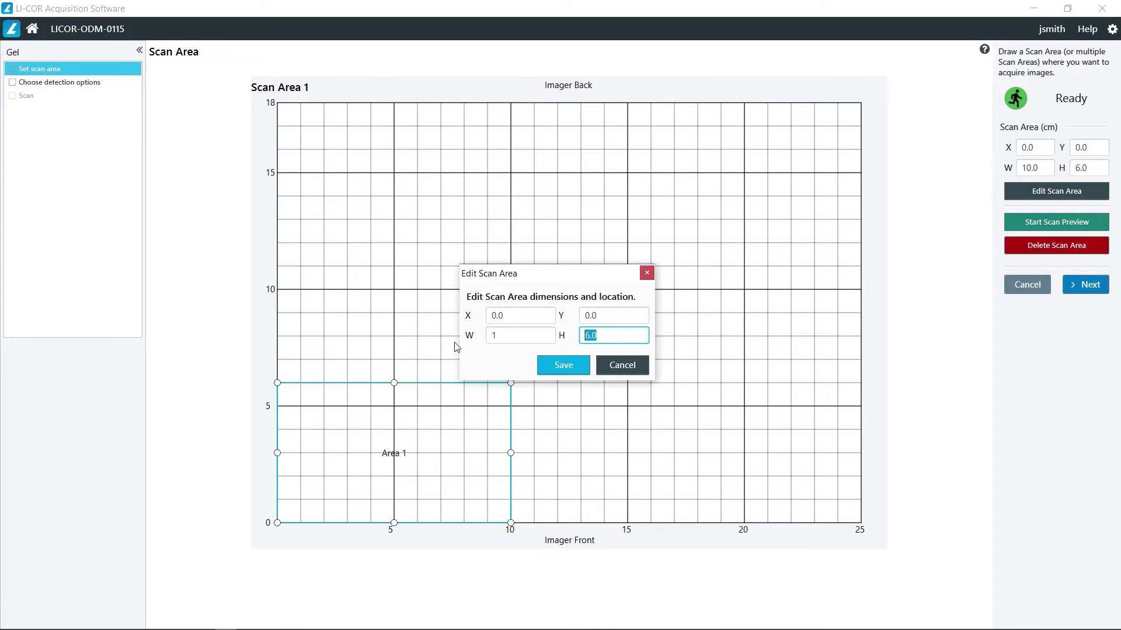
type("1")
key("Tab")
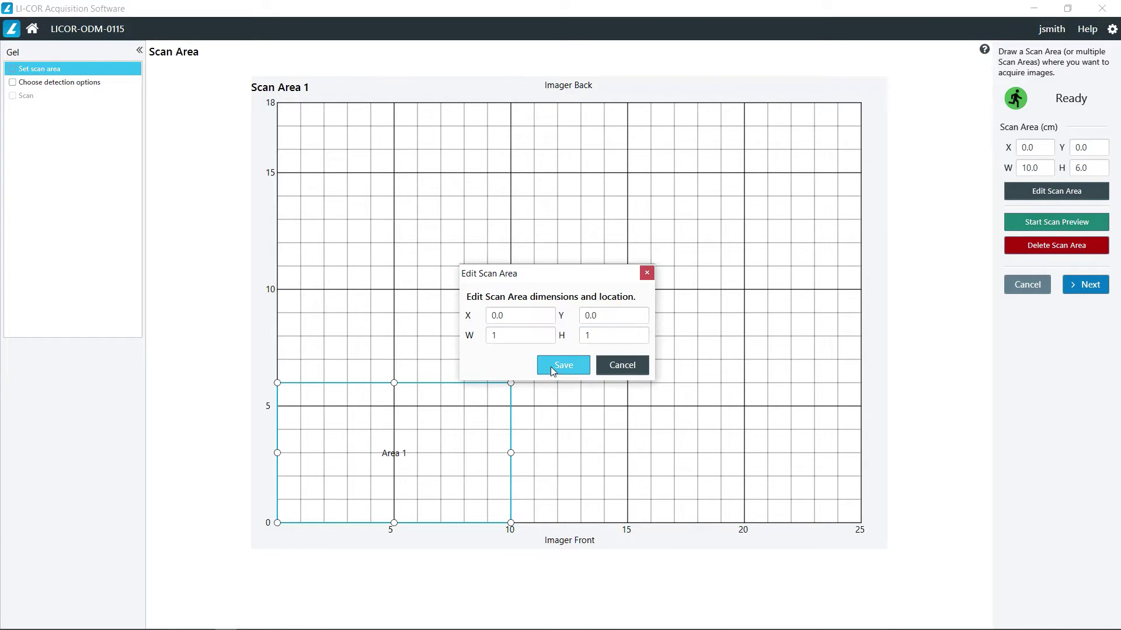
left_click(551, 367)
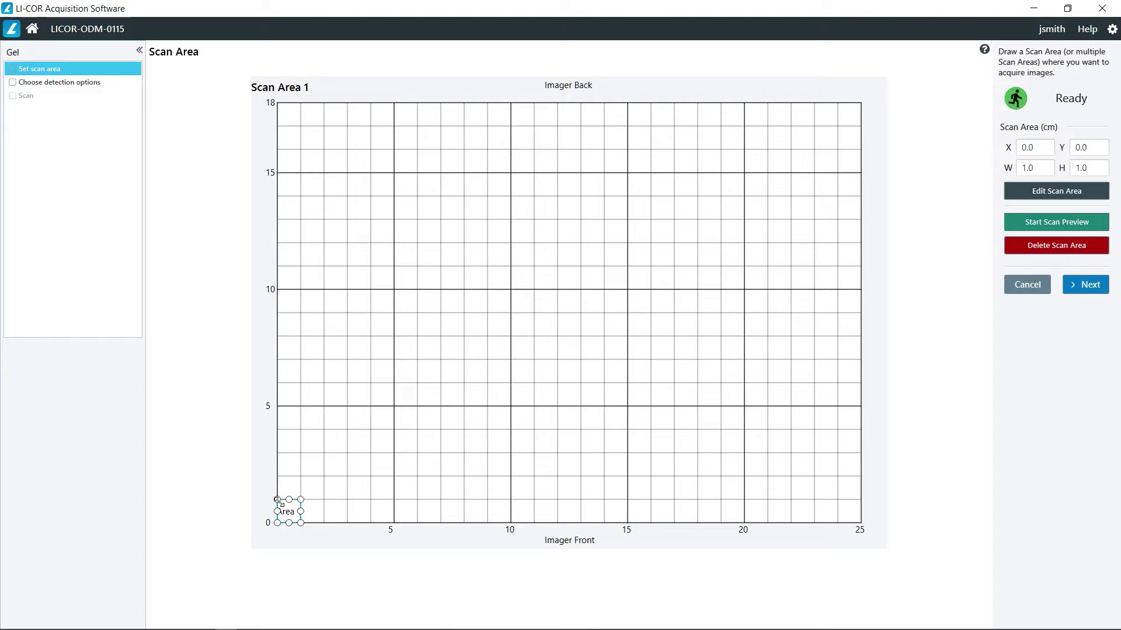
left_click_drag(278, 504, 335, 488)
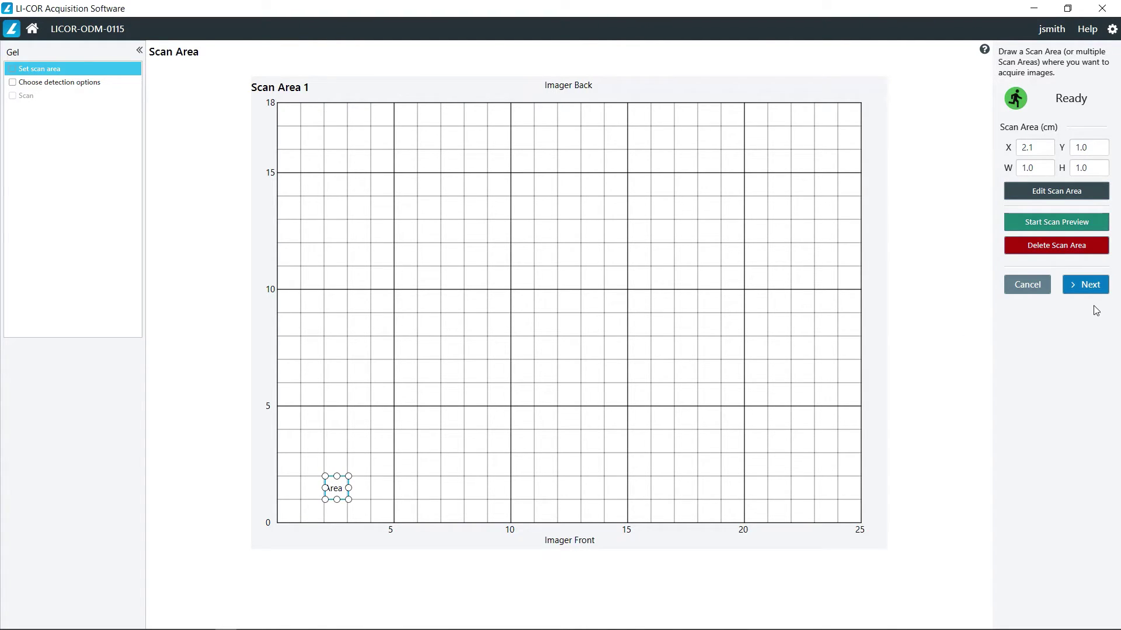
Step: Select and save the 700 detection channel for Area 1
left_click(1088, 286)
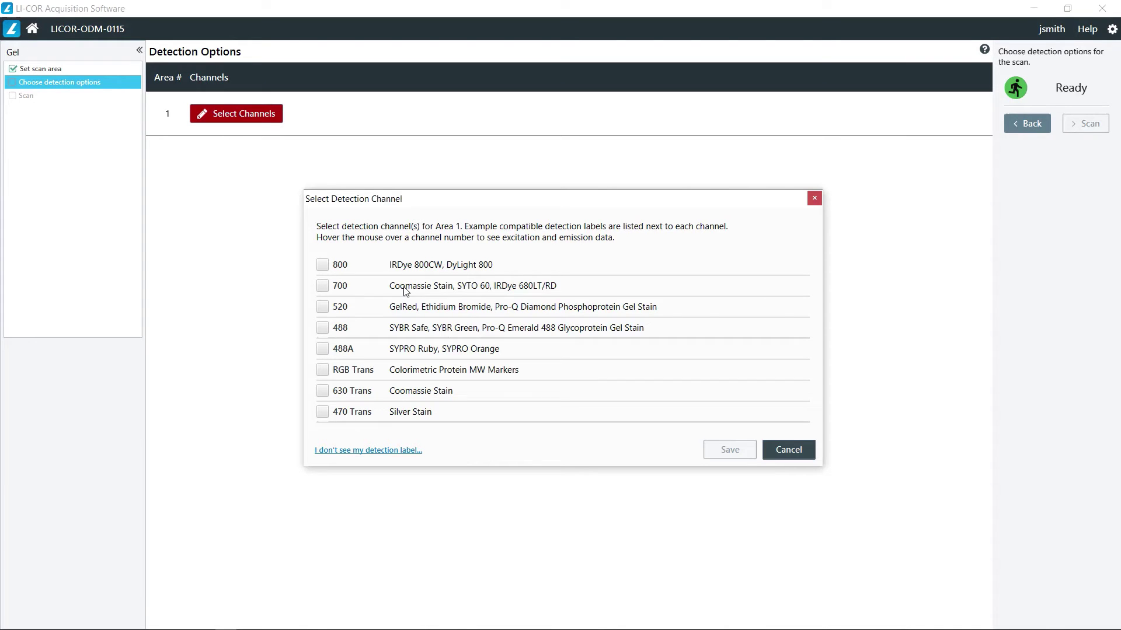
left_click(323, 289)
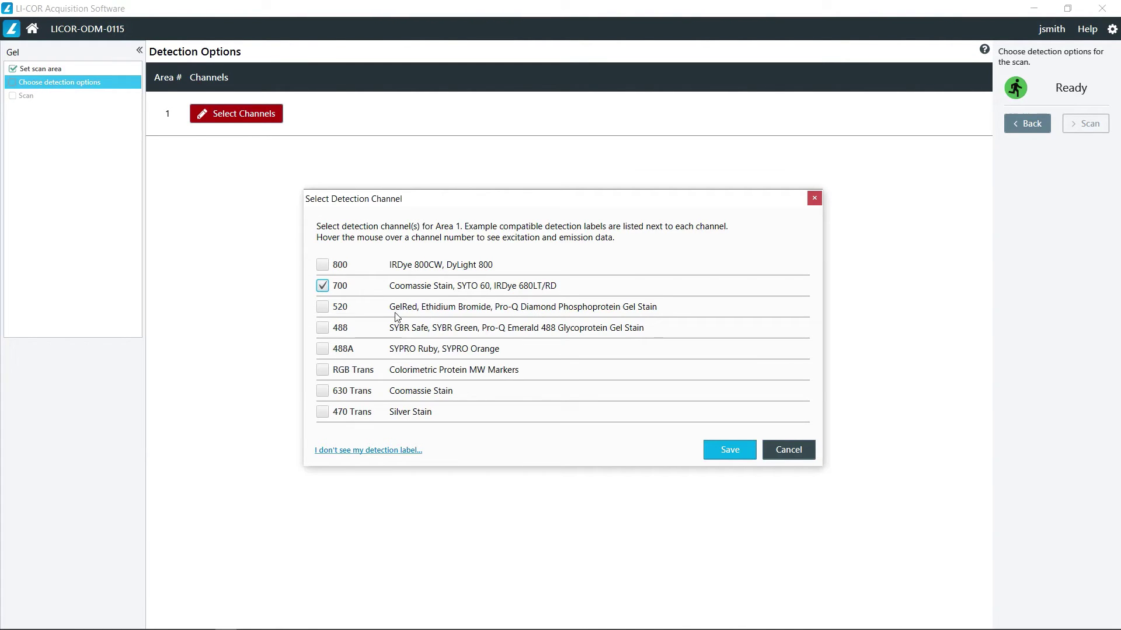
left_click(725, 455)
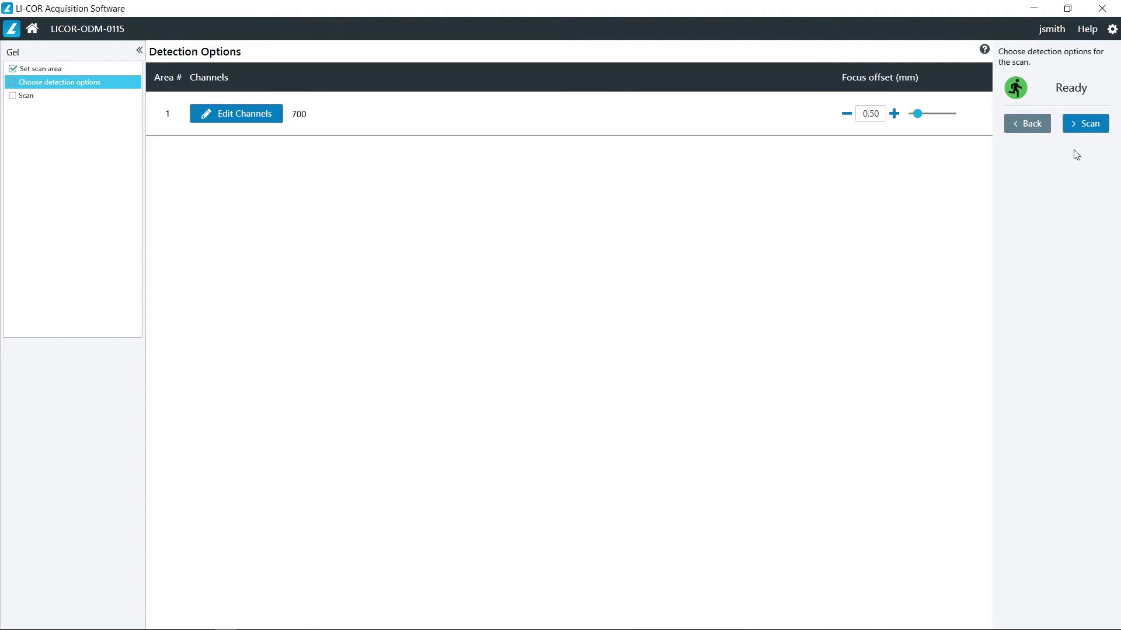
Step: Run the 700-channel gel scan, then leave the workflow to disconnect from the imager
left_click(1076, 130)
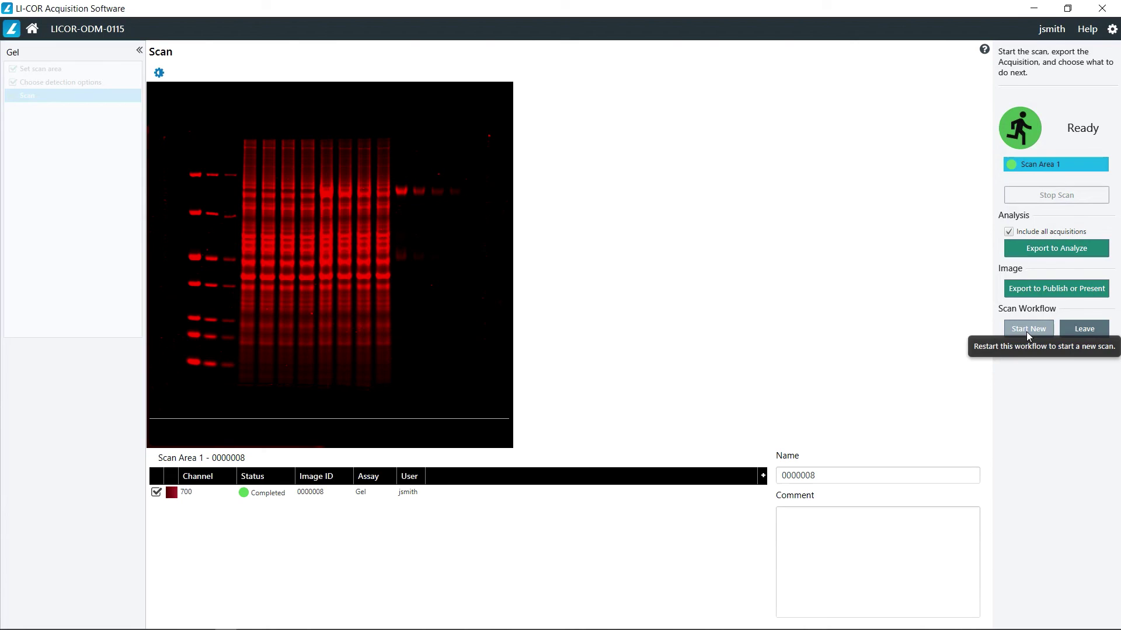
left_click(1088, 332)
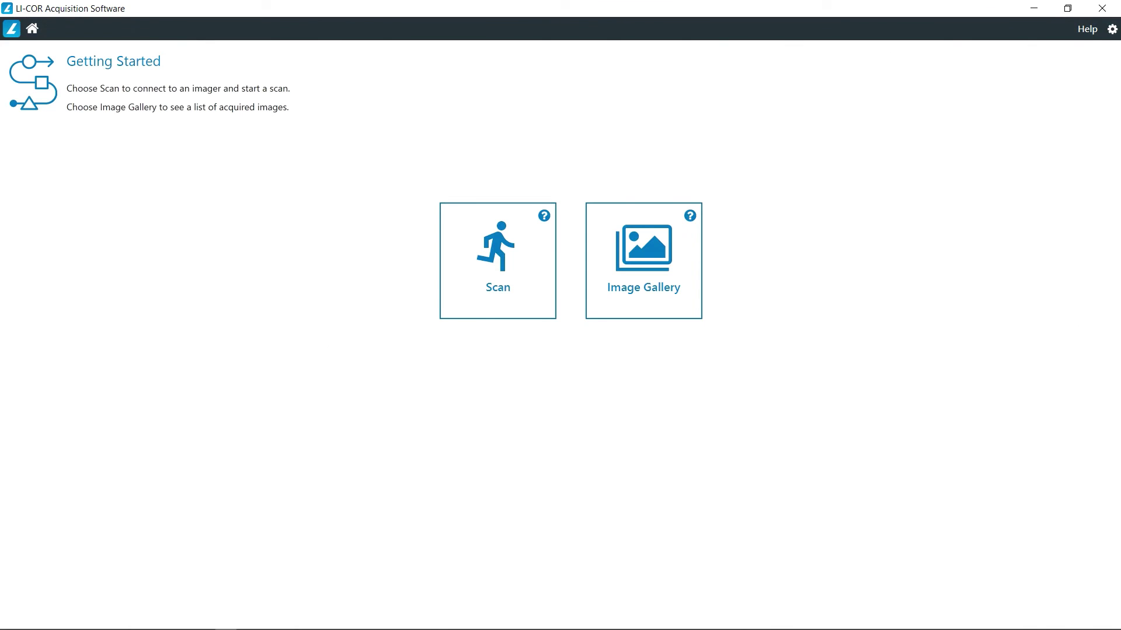